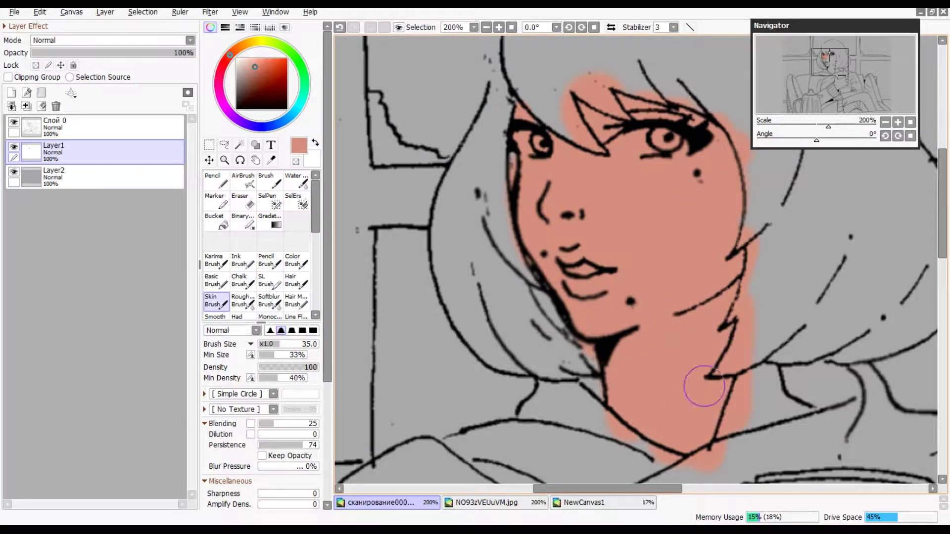
Step: Fill the cup-holding hand and the gap between cup and fingers with flat skin colour
left_click_drag(716, 331, 568, 256)
left_click_drag(600, 406, 667, 367)
left_click_drag(771, 245, 600, 298)
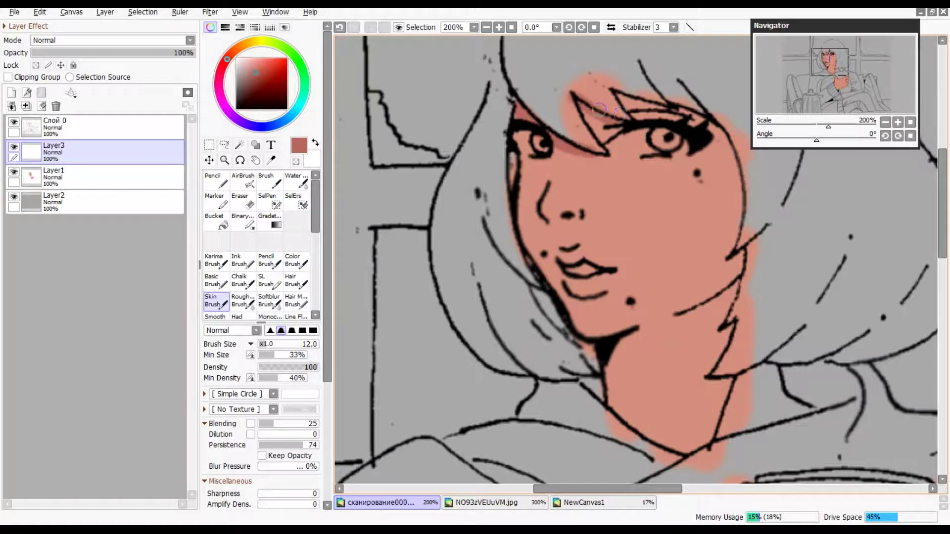
Step: Shade the right edge of the face and the neck below the jaw in darker skin tone
left_click_drag(677, 107, 746, 171)
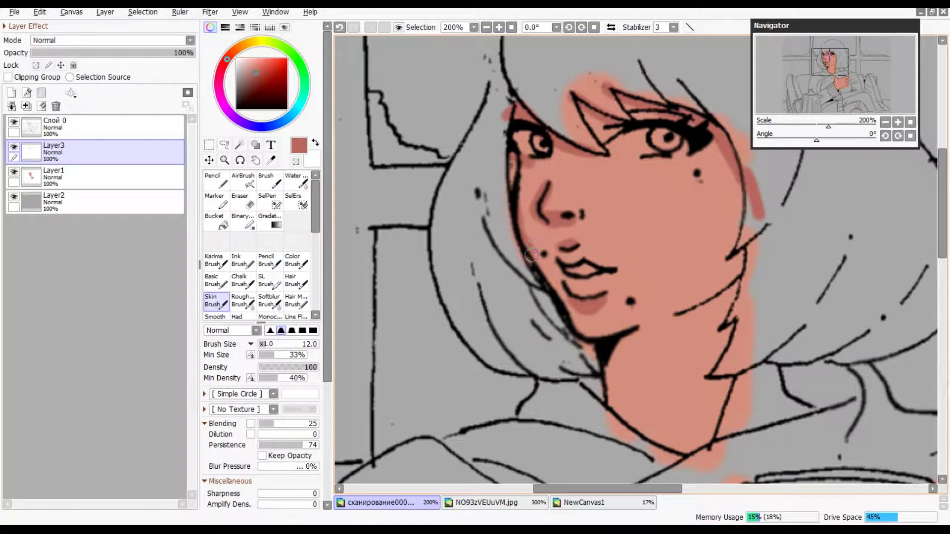
left_click_drag(737, 287, 611, 403)
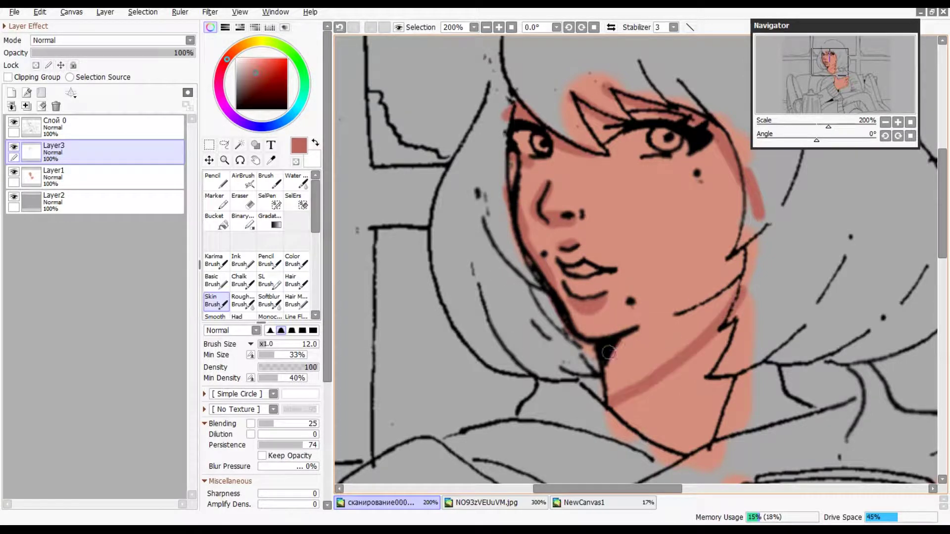
left_click_drag(604, 361, 710, 306)
left_click_drag(745, 267, 643, 346)
mouse_move(700, 327)
left_mouse_down()
mouse_move(606, 378)
mouse_move(740, 302)
left_mouse_up()
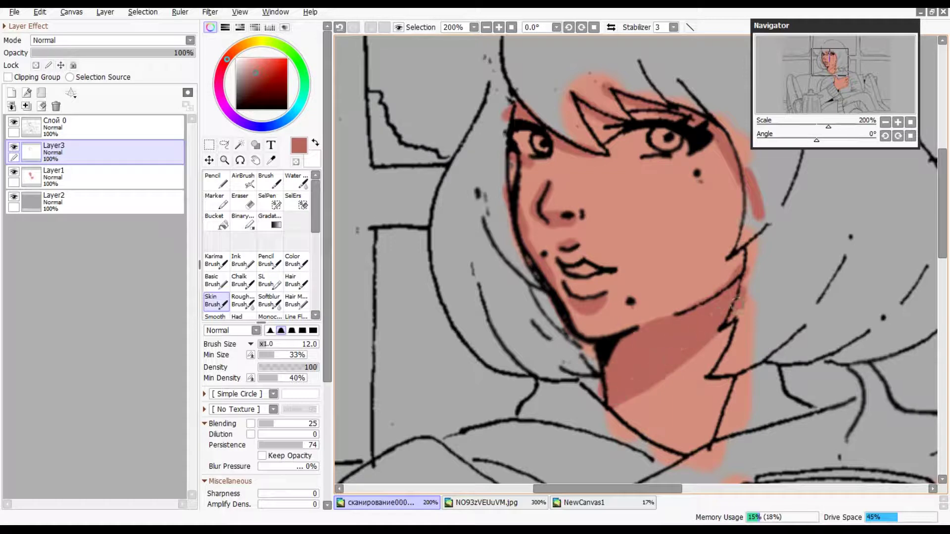
mouse_move(742, 379)
left_mouse_down()
mouse_move(772, 406)
mouse_move(753, 393)
left_mouse_up()
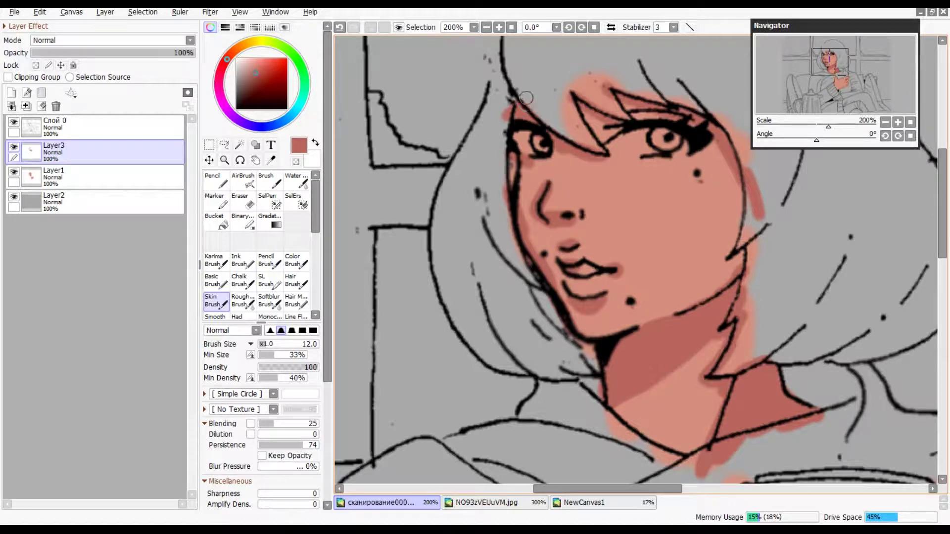
Step: Shade the left and lower edges of the hand with the darker skin tone
left_click_drag(773, 301, 590, 40)
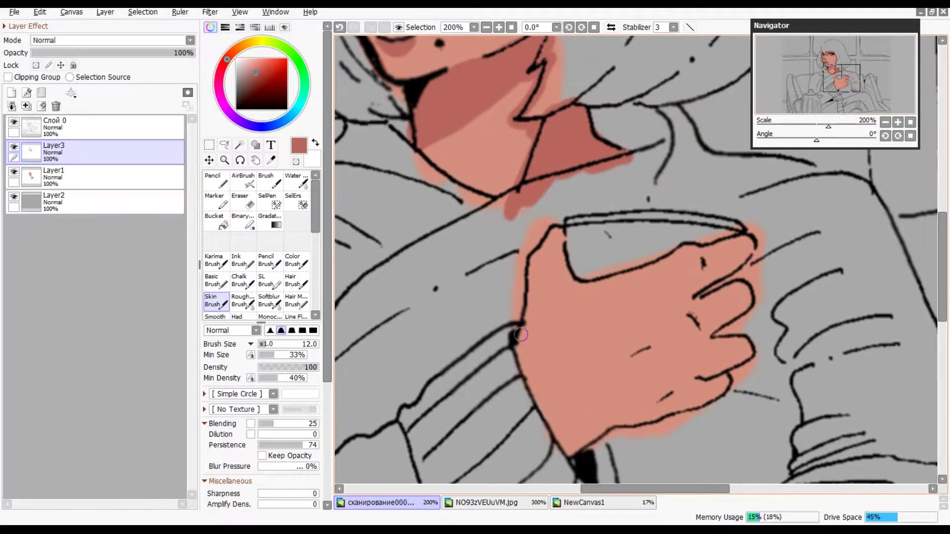
left_click_drag(522, 330, 594, 461)
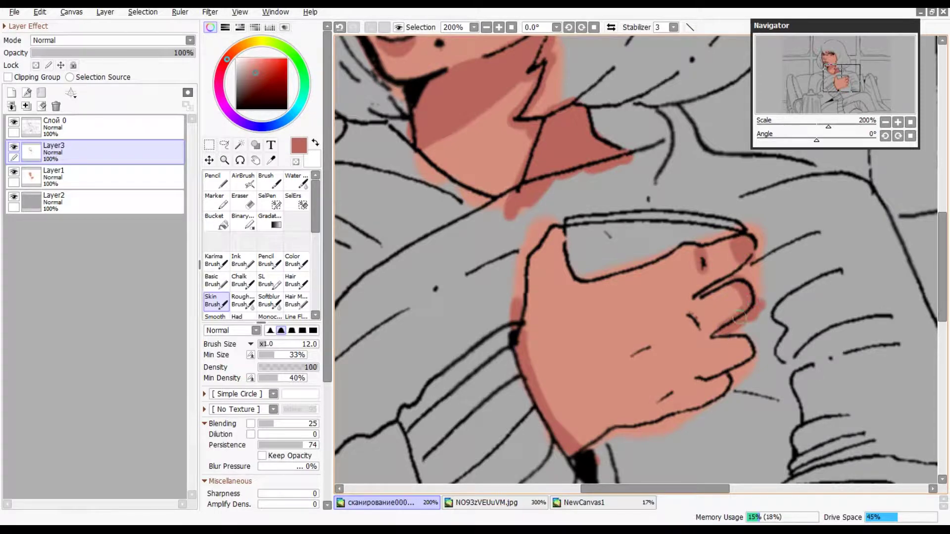
left_click_drag(693, 401, 586, 451)
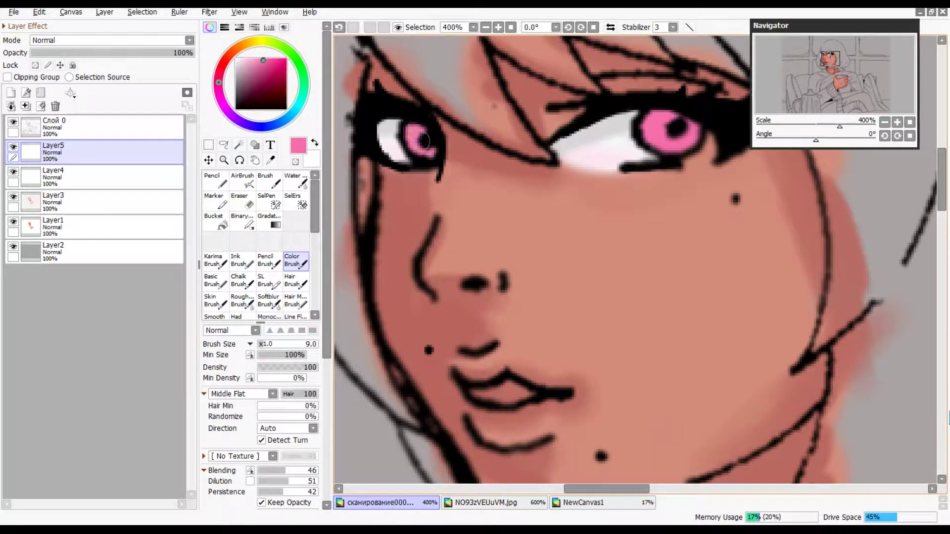
Step: Airbrush a purple tint on the irises and cover the hair in flat pink
key("v")
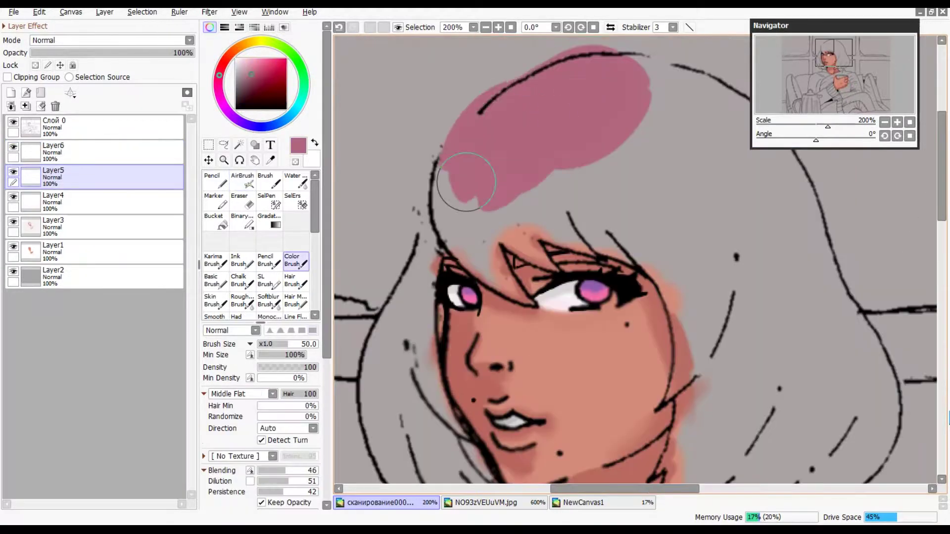
mouse_move(470, 170)
left_mouse_down()
mouse_move(488, 234)
mouse_move(616, 212)
mouse_move(662, 94)
mouse_move(782, 376)
left_mouse_up()
mouse_move(418, 179)
left_mouse_down()
mouse_move(402, 312)
mouse_move(430, 455)
mouse_move(386, 357)
left_mouse_up()
scroll(445, 296, "down", 5)
mouse_move(410, 297)
left_mouse_down()
mouse_move(471, 384)
mouse_move(658, 322)
mouse_move(791, 347)
mouse_move(728, 275)
left_mouse_up()
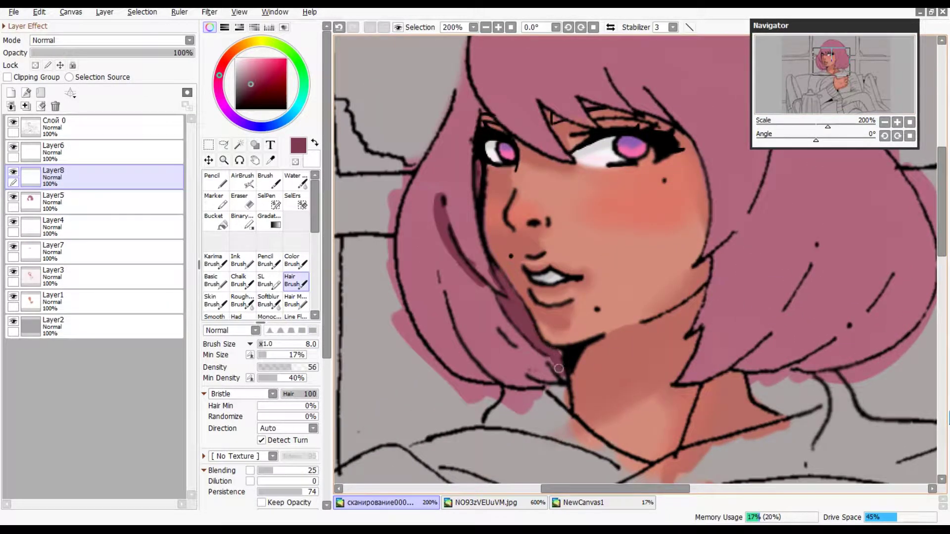
Step: Paint darker pink strands through the lower-left and right sides of the hair
left_click_drag(435, 271, 482, 374)
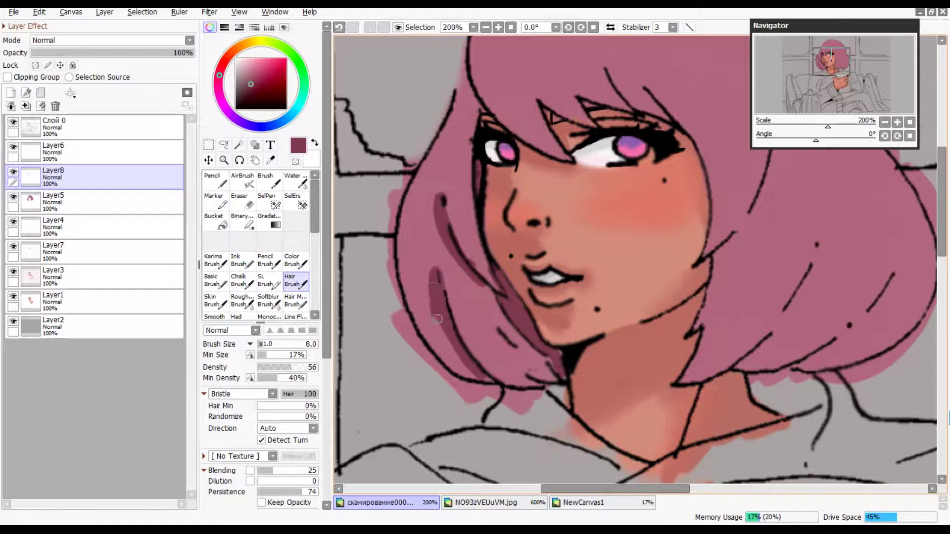
left_click_drag(403, 156, 254, 166)
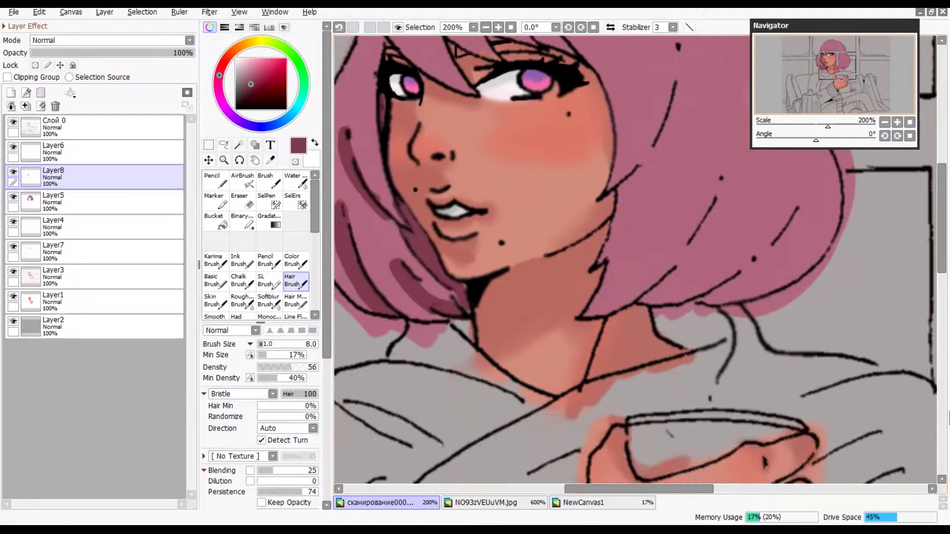
mouse_move(624, 127)
left_mouse_down()
mouse_move(559, 271)
mouse_move(604, 218)
left_mouse_up()
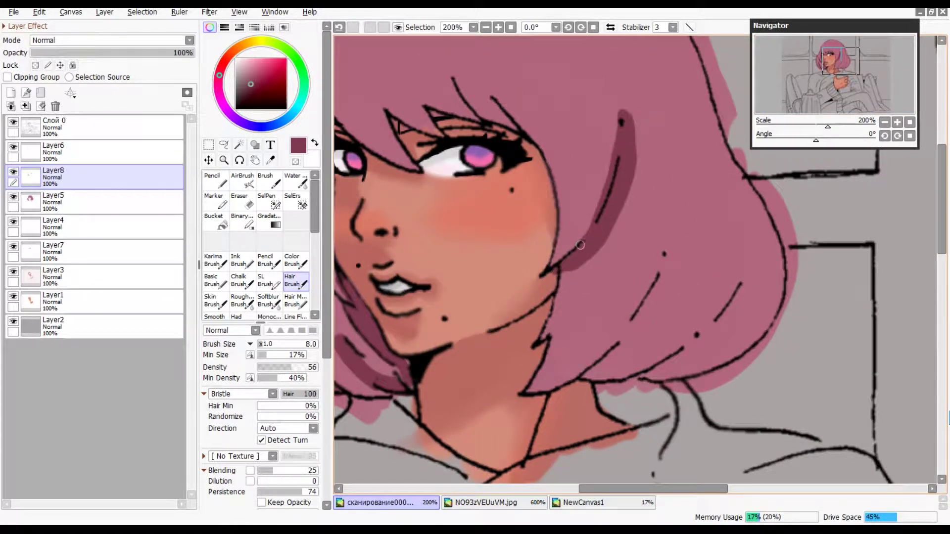
left_click_drag(665, 251, 605, 365)
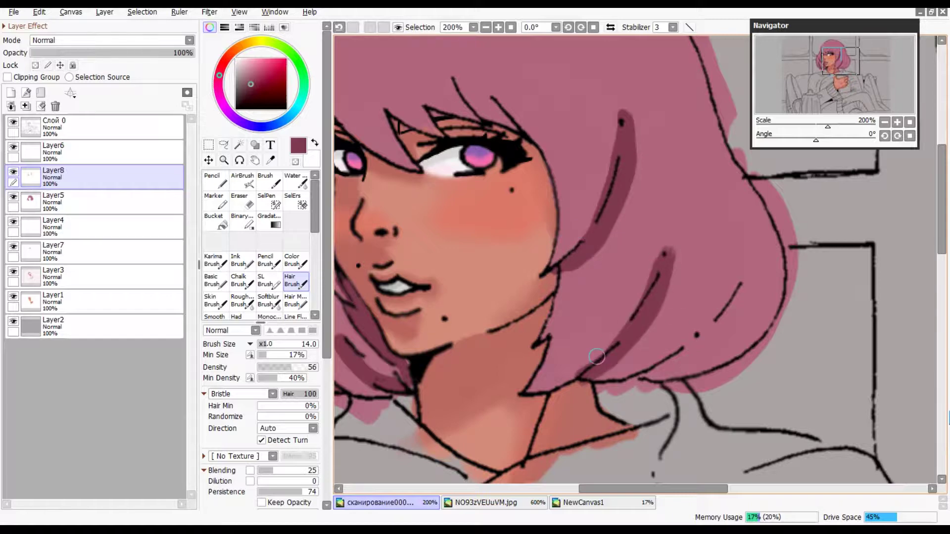
left_click_drag(748, 280, 639, 381)
mouse_move(492, 89)
left_mouse_down()
mouse_move(550, 231)
mouse_move(665, 318)
left_mouse_up()
Step: Add dark hair strokes above the eye and more strands on the left hair
left_click_drag(559, 151, 613, 207)
left_click_drag(500, 141, 566, 226)
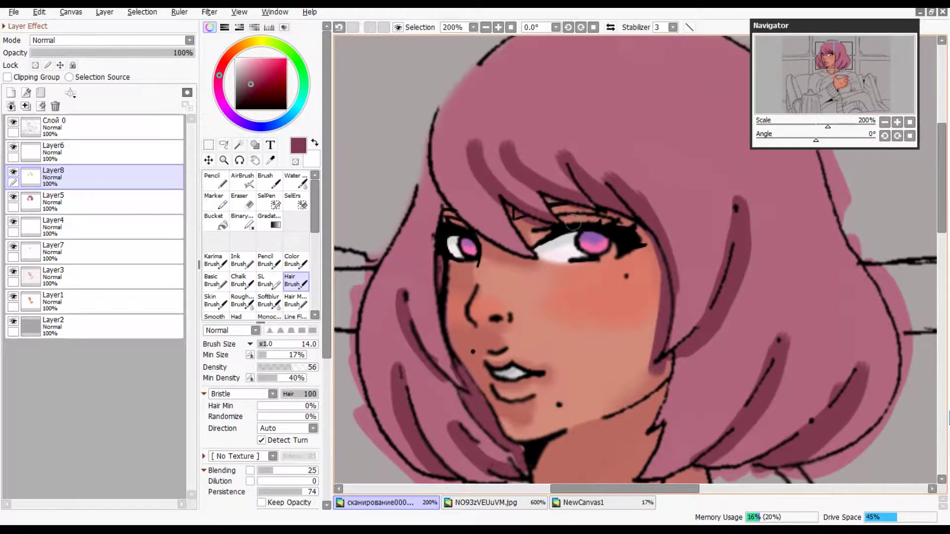
left_click_drag(504, 102, 433, 247)
left_click_drag(452, 188, 415, 336)
left_click_drag(463, 257, 426, 396)
Step: Airbrush soft pink shading near the top-right of the hair
scroll(566, 225, "down", 3)
key("v")
mouse_move(608, 188)
left_mouse_down()
mouse_move(663, 221)
mouse_move(666, 255)
left_mouse_up()
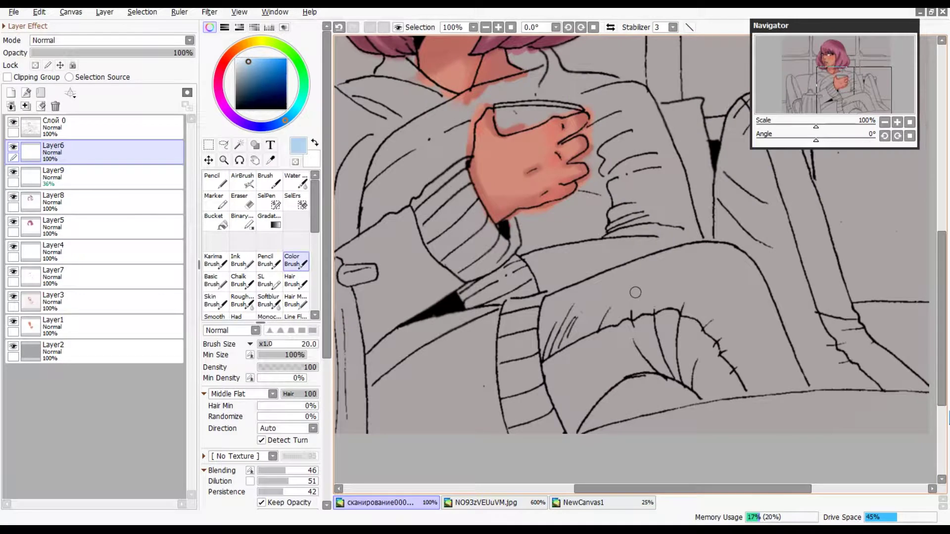
Step: Fill the blanket's knee area light blue and paint darker-blue fold lines
mouse_move(635, 292)
left_mouse_down()
mouse_move(653, 347)
mouse_move(573, 297)
mouse_move(549, 356)
mouse_move(572, 391)
mouse_move(643, 376)
mouse_move(703, 317)
mouse_move(772, 376)
mouse_move(752, 287)
mouse_move(702, 346)
left_mouse_up()
left_click_drag(589, 242, 564, 346)
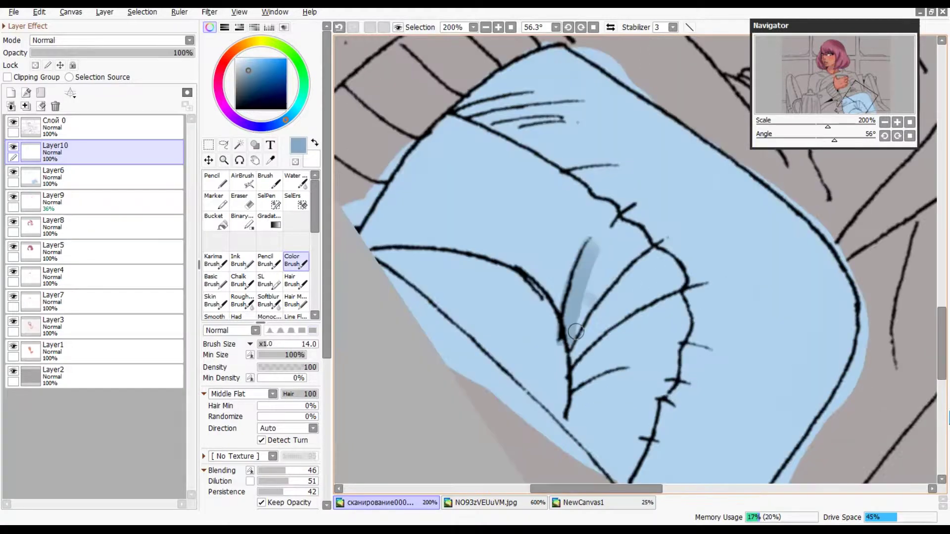
left_click_drag(653, 267, 577, 356)
mouse_move(692, 297)
left_mouse_down()
mouse_move(579, 371)
mouse_move(581, 393)
left_mouse_up()
left_click_drag(574, 344, 569, 403)
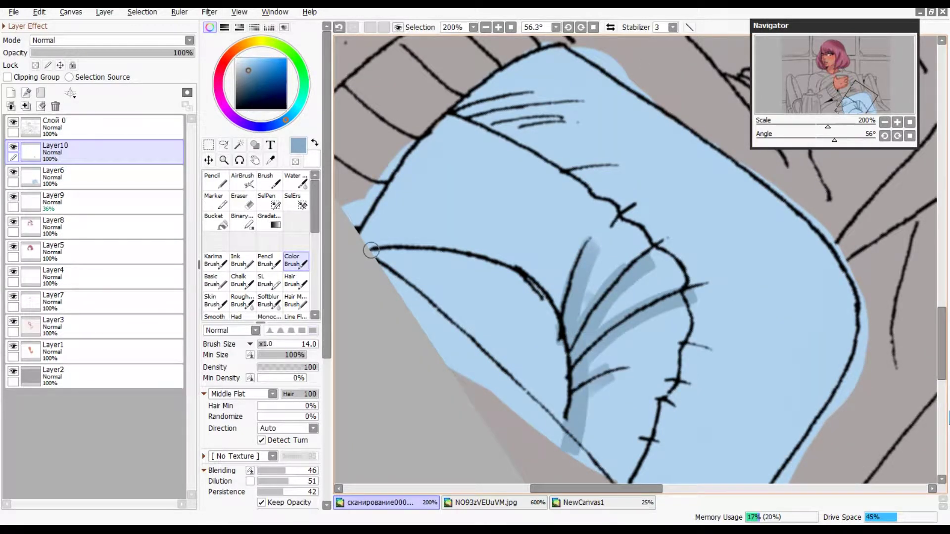
Step: Shade the blanket's curved fold, upper-left area and top edge in darker blue
left_click_drag(371, 250, 568, 317)
mouse_move(455, 243)
left_mouse_down()
mouse_move(393, 215)
mouse_move(402, 196)
left_mouse_up()
left_click_drag(500, 56, 447, 126)
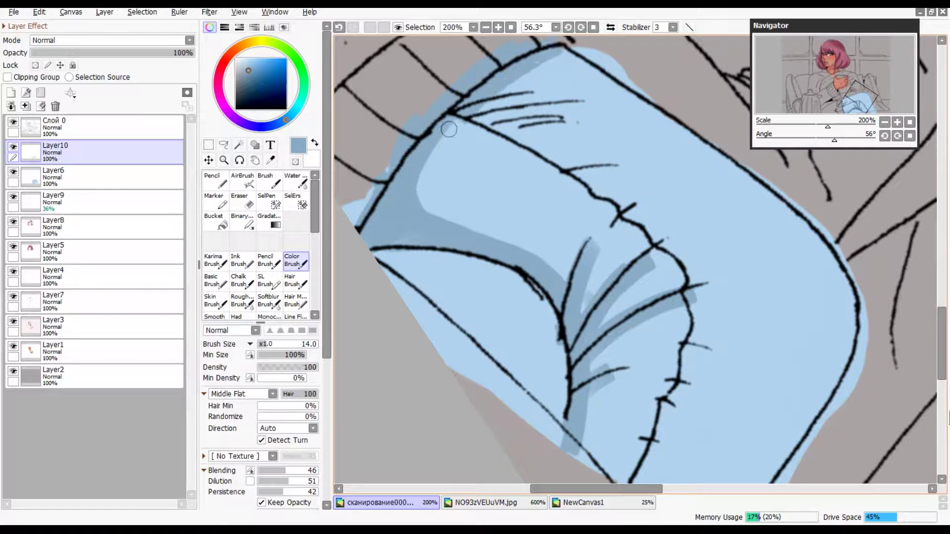
left_click_drag(555, 97, 455, 121)
left_click_drag(608, 159, 559, 170)
left_click_drag(643, 198, 614, 225)
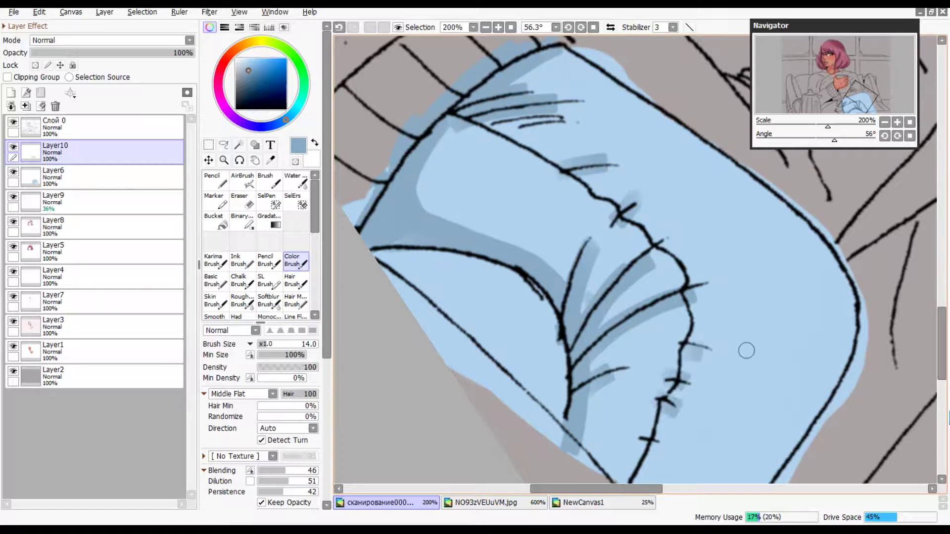
Step: Softly airbrush the blanket's right edge darker, then fill the sweater brown
key("a")
mouse_move(792, 316)
left_mouse_down()
mouse_move(805, 275)
mouse_move(841, 313)
left_mouse_up()
left_click_drag(811, 212, 843, 319)
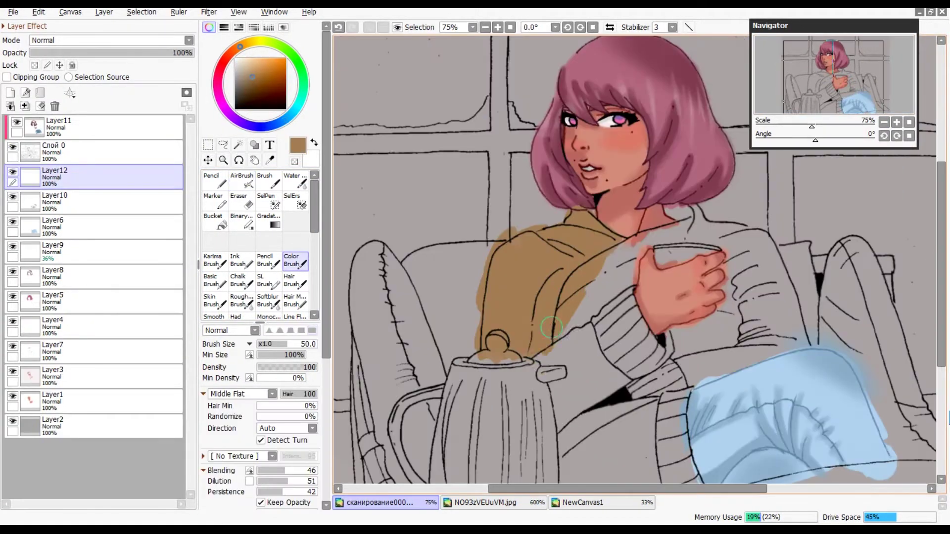
mouse_move(552, 328)
left_mouse_down()
mouse_move(618, 247)
mouse_move(682, 213)
mouse_move(754, 246)
mouse_move(760, 287)
left_mouse_up()
mouse_move(695, 260)
left_mouse_down()
mouse_move(692, 341)
mouse_move(742, 351)
mouse_move(802, 316)
mouse_move(675, 383)
mouse_move(603, 307)
mouse_move(549, 396)
mouse_move(625, 400)
mouse_move(678, 415)
left_mouse_up()
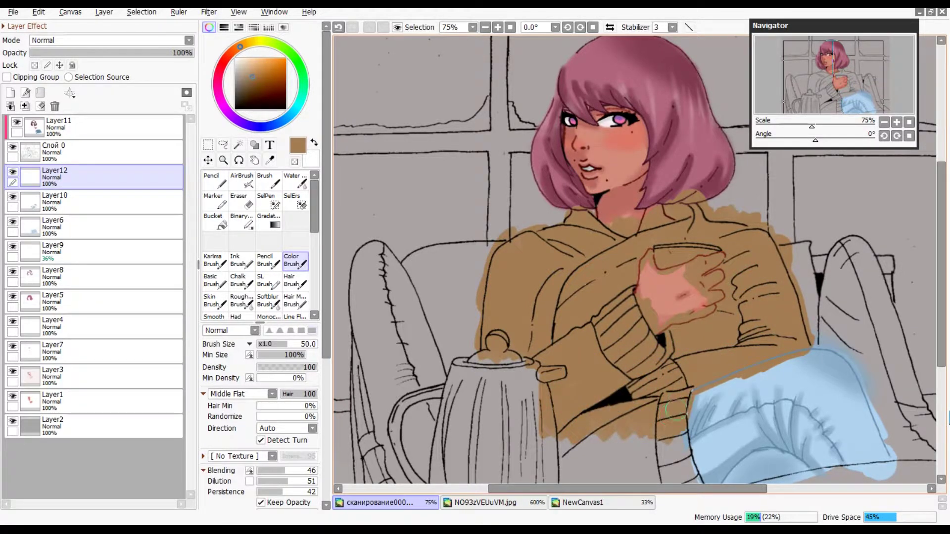
Step: Complete the flat brown base across the rest of the sweater
scroll(658, 410, "down", 3)
mouse_move(643, 326)
left_mouse_down()
mouse_move(638, 248)
mouse_move(603, 317)
mouse_move(547, 277)
left_mouse_up()
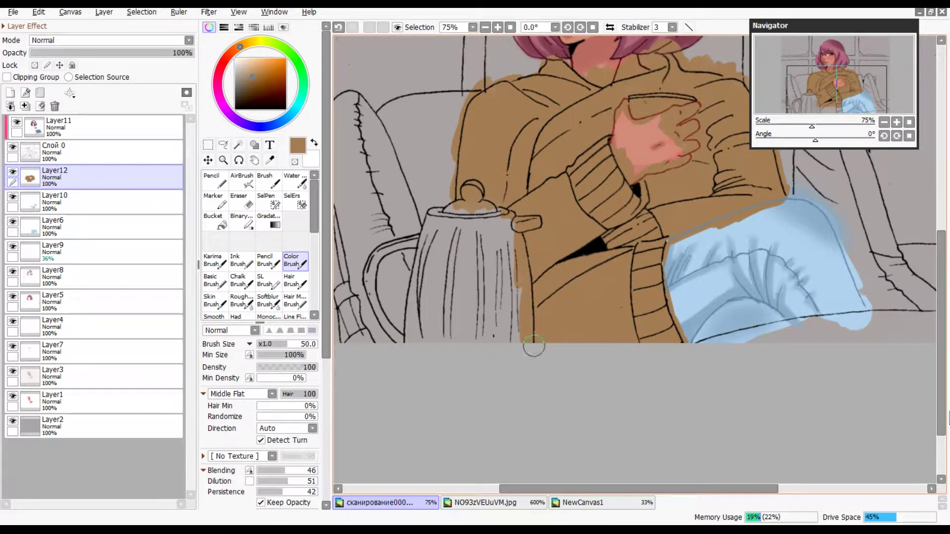
scroll(647, 250, "up", 1)
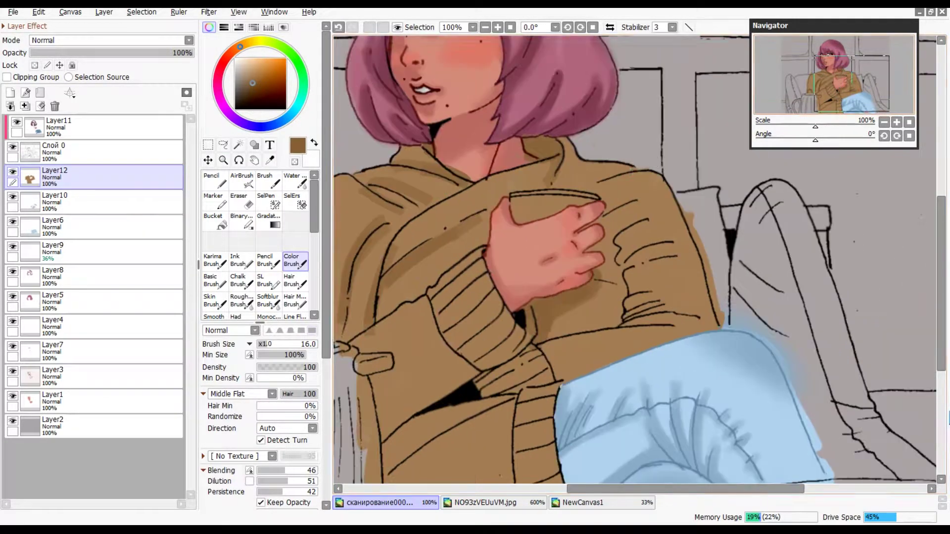
left_click_drag(460, 282, 369, 319)
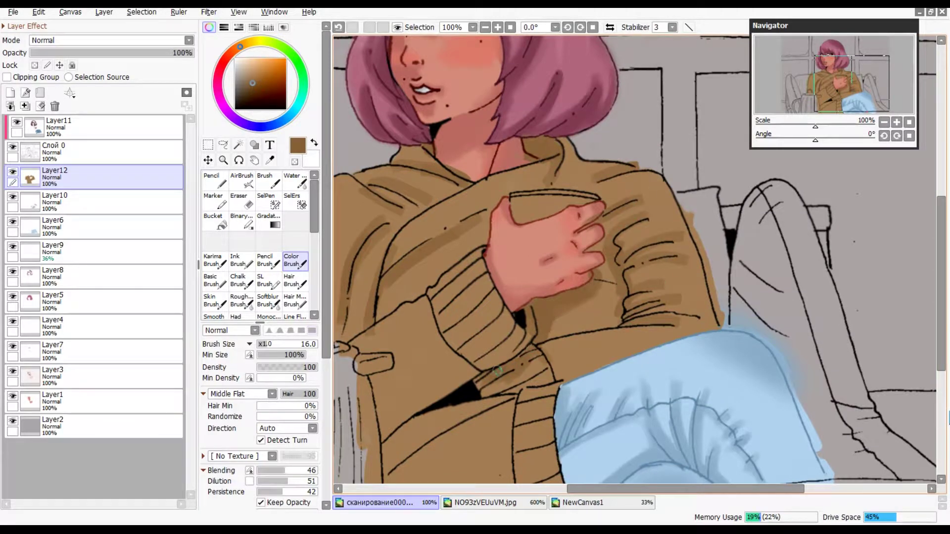
Step: Shade the sleeve band and sweater folds darker brown, and begin the pillow in pale pink
left_click_drag(651, 329, 548, 348)
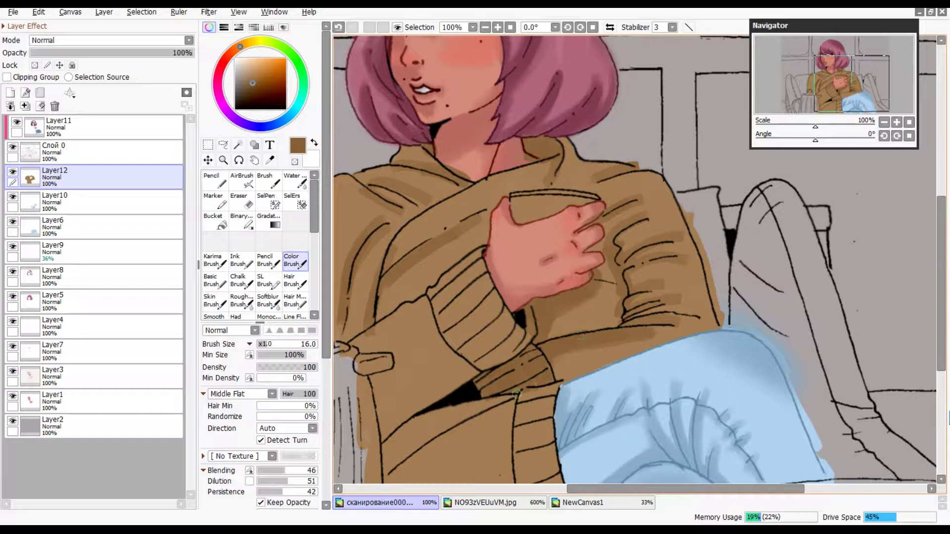
left_click_drag(484, 361, 374, 438)
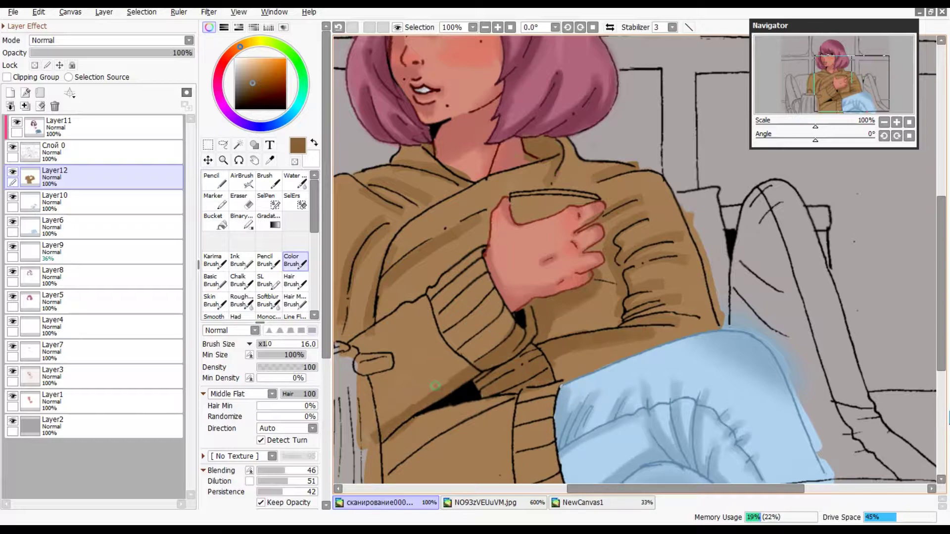
scroll(524, 236, "down", 3)
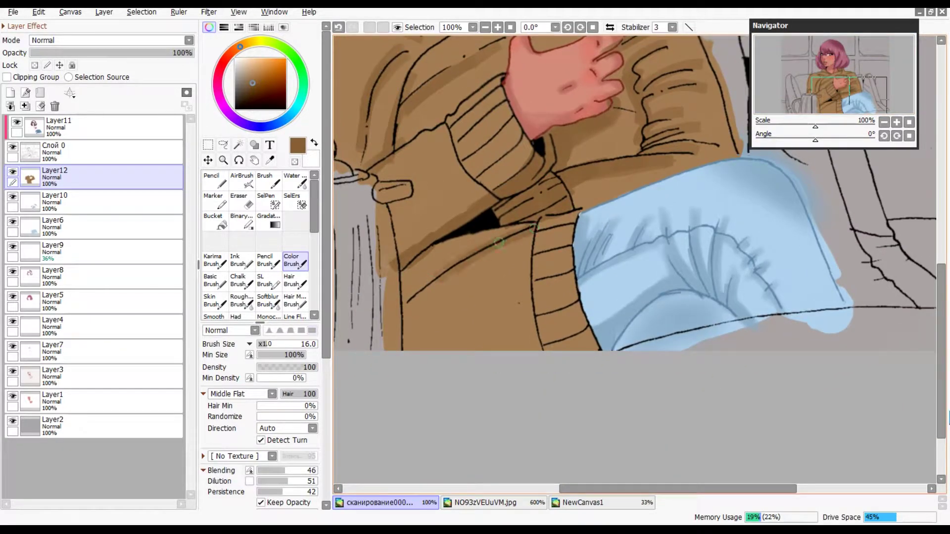
left_click_drag(418, 287, 500, 231)
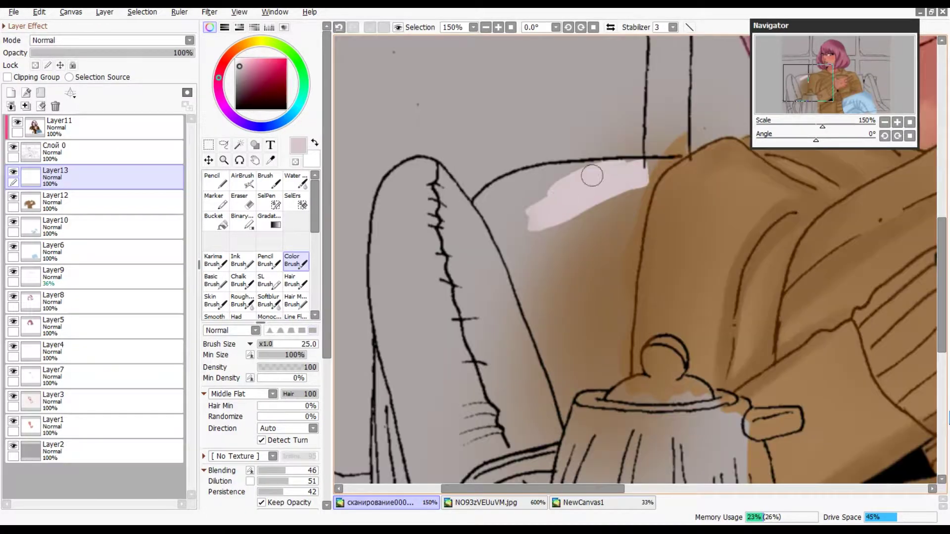
mouse_move(594, 166)
left_mouse_down()
mouse_move(492, 206)
mouse_move(435, 208)
mouse_move(395, 257)
mouse_move(643, 148)
mouse_move(625, 218)
mouse_move(609, 391)
mouse_move(526, 254)
left_mouse_up()
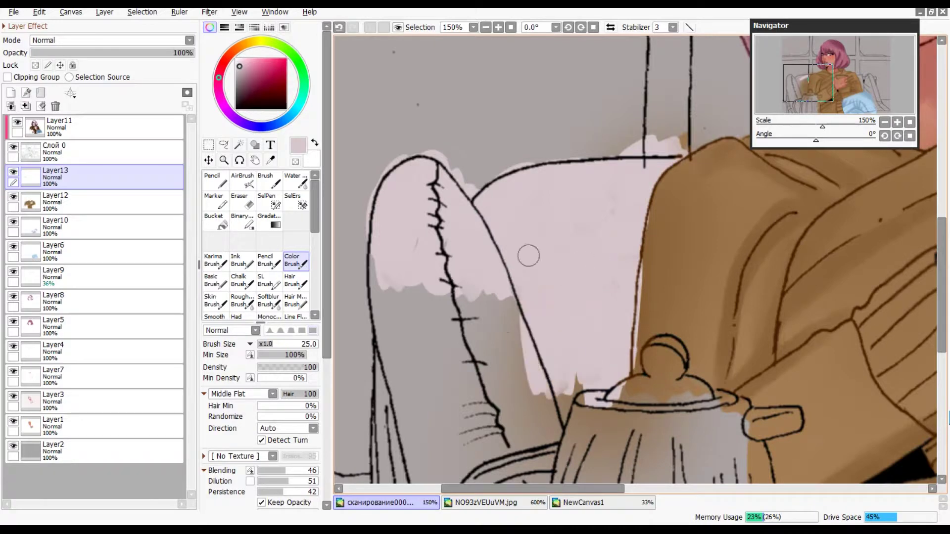
Step: Paint the right-hand pillow and its edge pale pink, rotating the canvas to reach it
scroll(526, 255, "down", 3)
left_click_drag(544, 307, 488, 234)
left_click_drag(810, 94, 873, 94)
left_click_drag(693, 366, 624, 425)
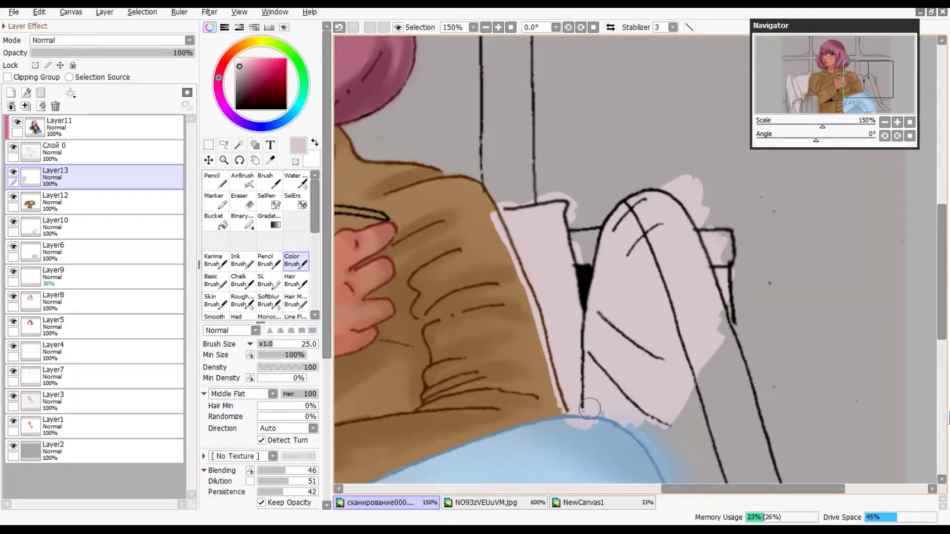
left_click_drag(638, 366, 584, 415)
left_click_drag(628, 420, 667, 463)
left_click_drag(873, 94, 875, 95)
left_click_drag(816, 140, 826, 140)
left_click_drag(678, 158, 633, 233)
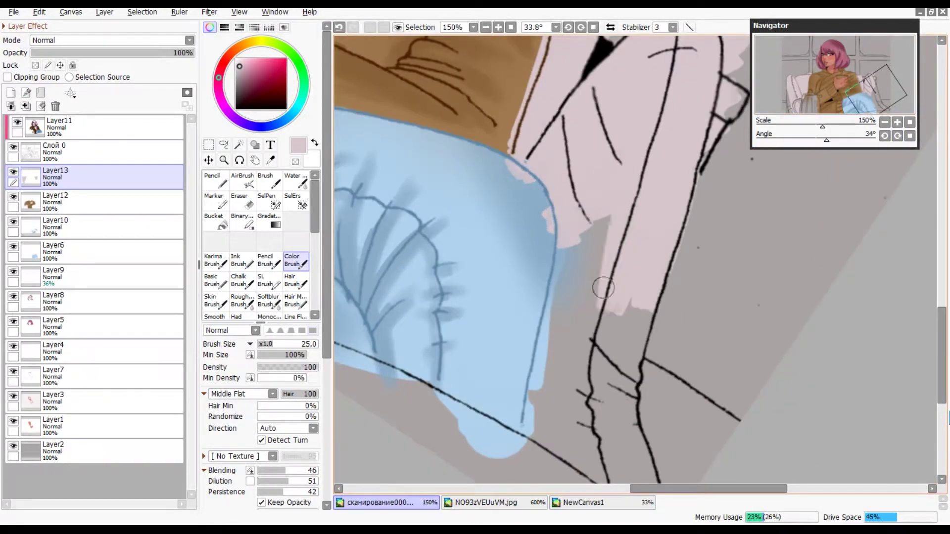
mouse_move(688, 198)
left_mouse_down()
mouse_move(549, 327)
mouse_move(601, 328)
mouse_move(615, 424)
mouse_move(653, 294)
mouse_move(588, 346)
left_mouse_up()
left_click_drag(638, 297, 684, 375)
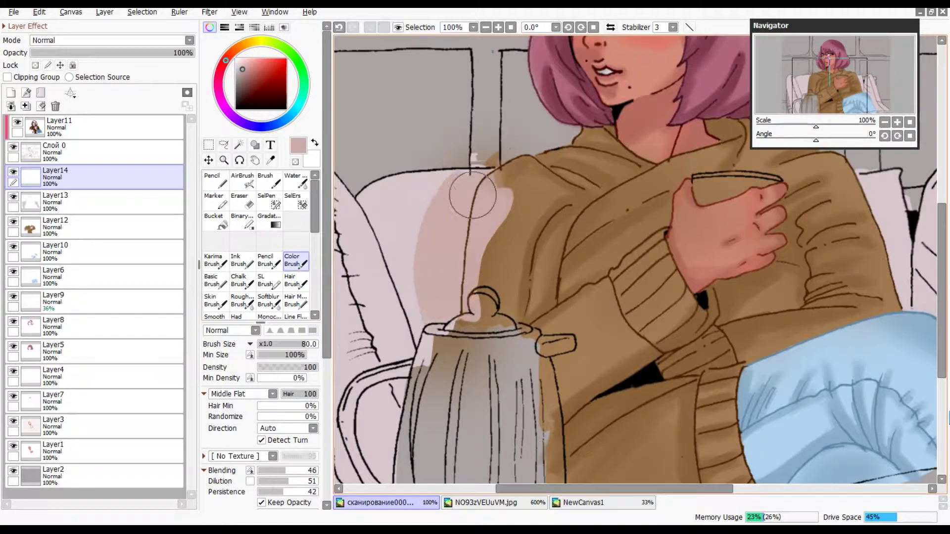
Step: Cover the left pillow and the pillow above the jeans in pale pink
mouse_move(475, 178)
left_mouse_down()
mouse_move(414, 222)
mouse_move(421, 346)
left_mouse_up()
mouse_move(446, 218)
left_mouse_down()
mouse_move(418, 263)
mouse_move(527, 204)
left_mouse_up()
mouse_move(445, 114)
left_mouse_down()
mouse_move(525, 316)
mouse_move(494, 296)
left_mouse_up()
left_click_drag(421, 257, 445, 441)
left_click_drag(866, 247, 421, 248)
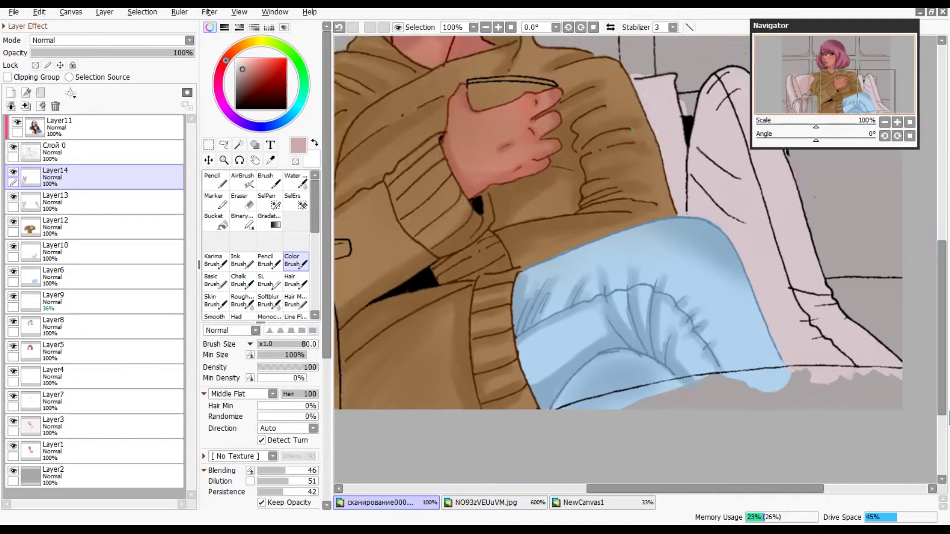
left_click_drag(525, 99, 550, 257)
left_click_drag(577, 129, 593, 238)
left_click_drag(608, 158, 675, 397)
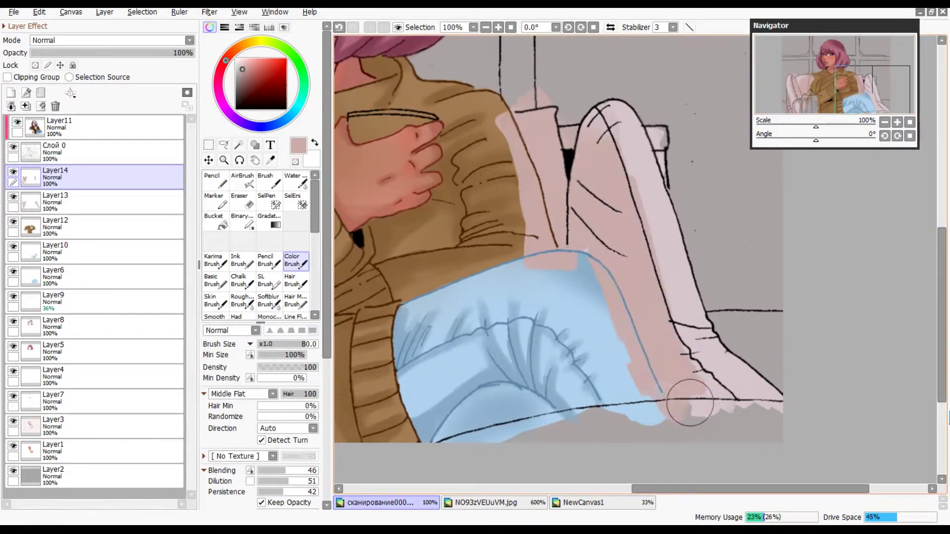
Step: Paint the teapot lid, body and handle area white
left_click_drag(663, 346, 742, 436)
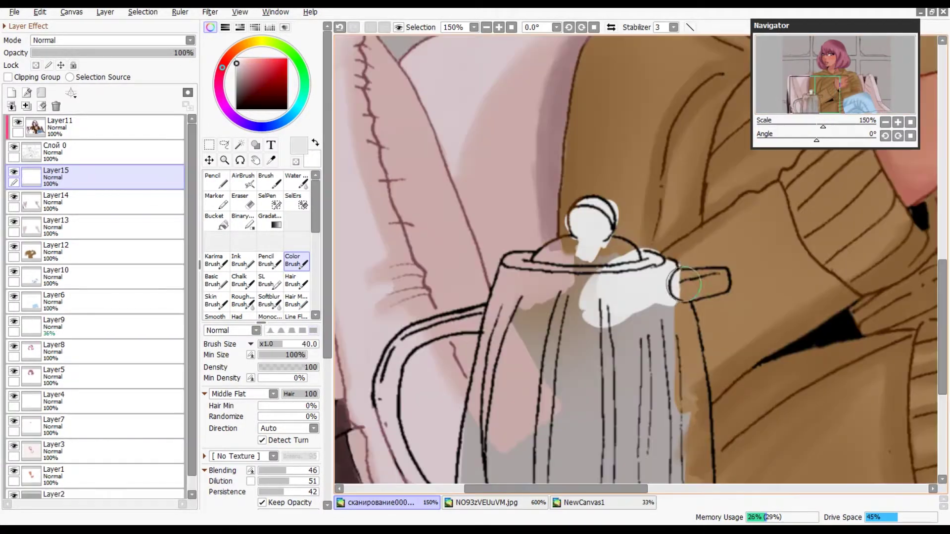
mouse_move(718, 292)
left_mouse_down()
mouse_move(596, 267)
mouse_move(495, 356)
left_mouse_up()
left_click_drag(485, 307, 619, 436)
left_click_drag(619, 317, 688, 421)
left_click_drag(673, 316, 690, 420)
scroll(691, 420, "down", 3)
mouse_move(494, 168)
left_mouse_down()
mouse_move(426, 208)
mouse_move(406, 366)
left_mouse_up()
Step: Finish the white teapot and add dark-grey vertical stripes and rim shading
mouse_move(470, 375)
left_mouse_down()
mouse_move(535, 262)
mouse_move(628, 247)
mouse_move(693, 381)
left_mouse_up()
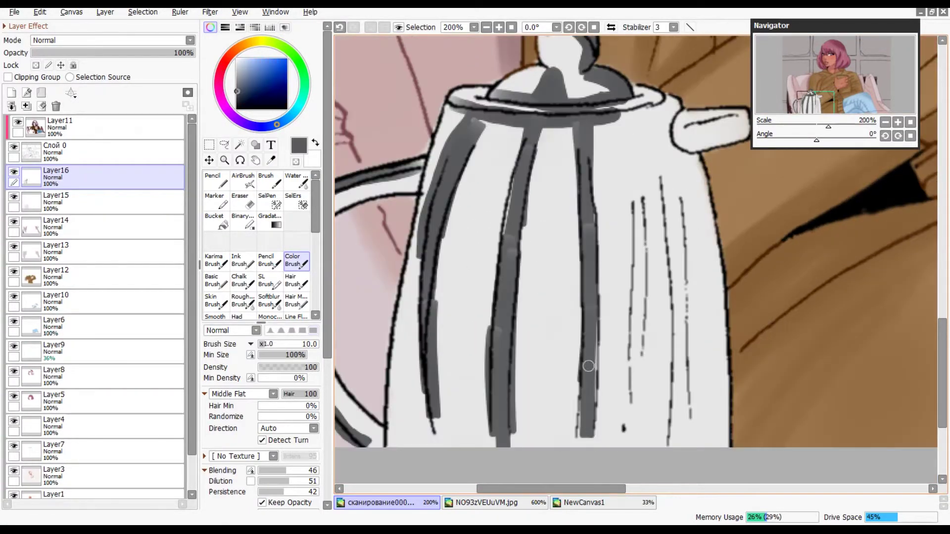
left_click_drag(635, 184, 635, 337)
left_click_drag(636, 213, 638, 409)
left_click_drag(665, 154, 669, 383)
left_click_drag(666, 178, 678, 433)
mouse_move(601, 96)
left_mouse_down()
mouse_move(673, 106)
mouse_move(708, 159)
mouse_move(725, 349)
left_mouse_up()
left_click_drag(705, 196, 720, 442)
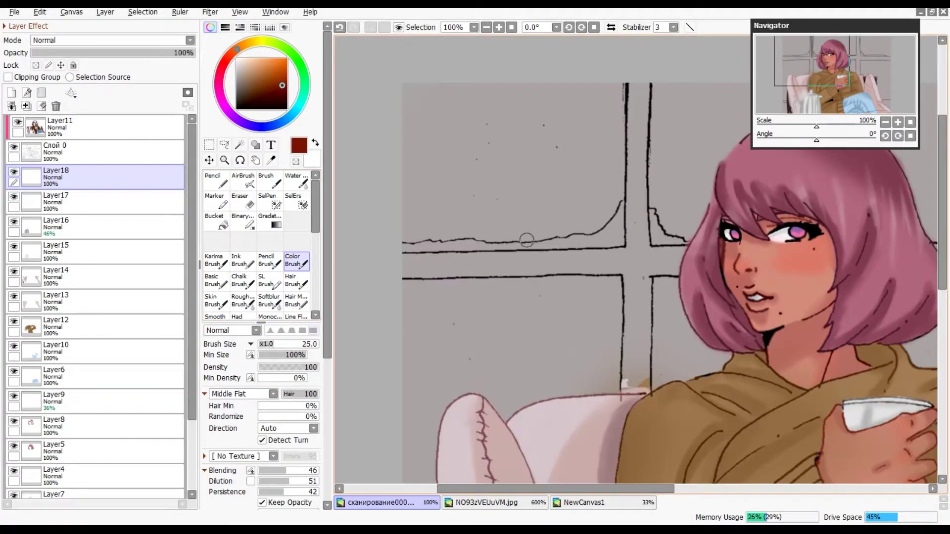
Step: Paint the vertical window bar dark red and pick a darker maroon
left_click_drag(639, 84, 635, 193)
left_click_drag(636, 148, 636, 267)
left_click_drag(639, 188, 638, 275)
left_click(282, 90)
Step: Paint the left window crossbar red-brown and the vertical bar dark maroon
mouse_move(640, 233)
left_mouse_down()
mouse_move(634, 263)
mouse_move(502, 260)
left_mouse_up()
left_click(278, 82)
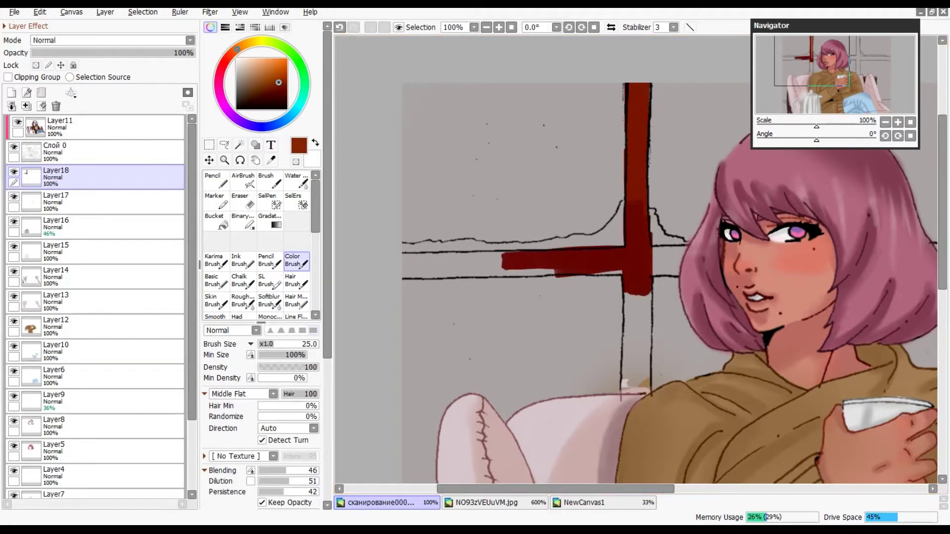
left_click_drag(573, 265, 450, 267)
left_click_drag(529, 265, 404, 283)
left_click(284, 78)
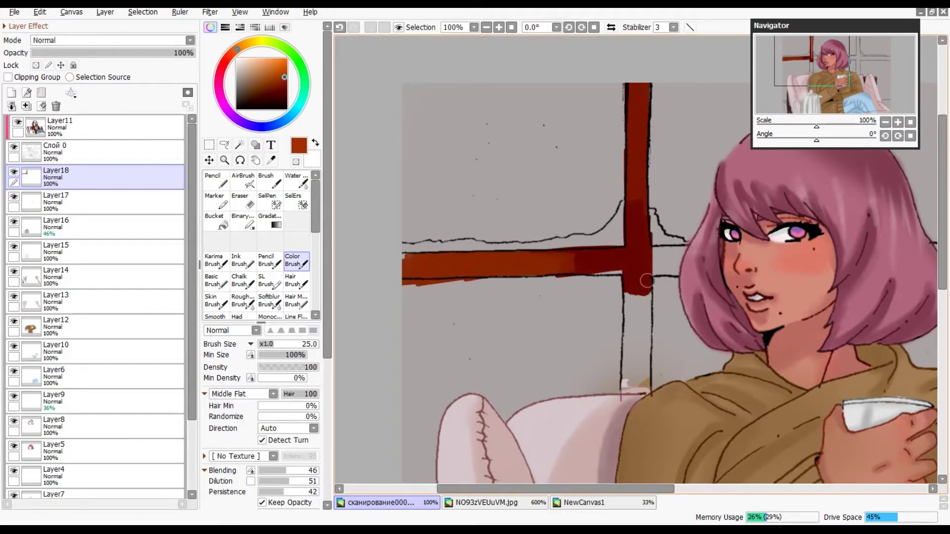
left_click_drag(631, 285, 618, 366)
left_click_drag(641, 297, 634, 378)
left_click(283, 90)
left_click_drag(643, 319, 636, 381)
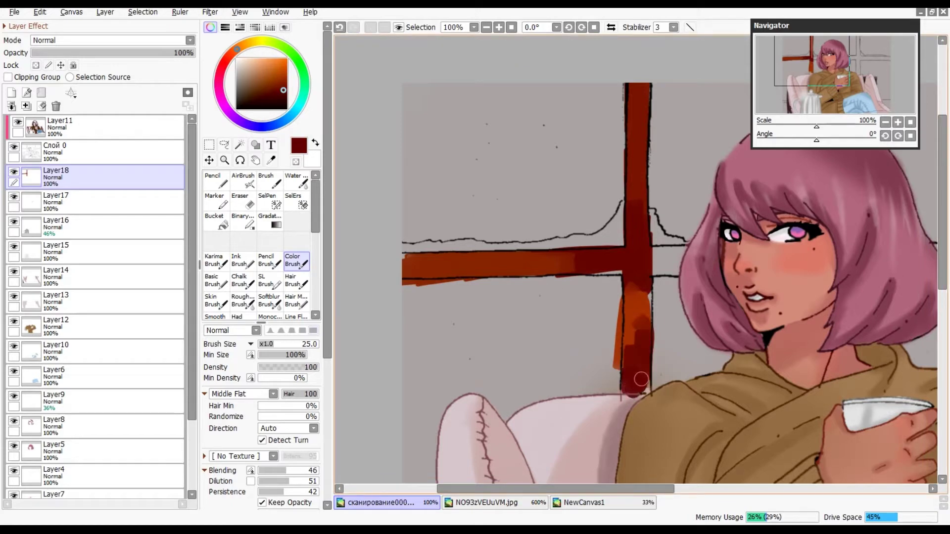
Step: Paint the crossbar right of her hair and the right vertical window bar maroon
left_click_drag(649, 305, 343, 272)
left_click_drag(630, 218, 695, 222)
left_click_drag(638, 237, 703, 235)
mouse_move(707, 55)
left_mouse_down()
mouse_move(716, 152)
mouse_move(702, 183)
left_mouse_up()
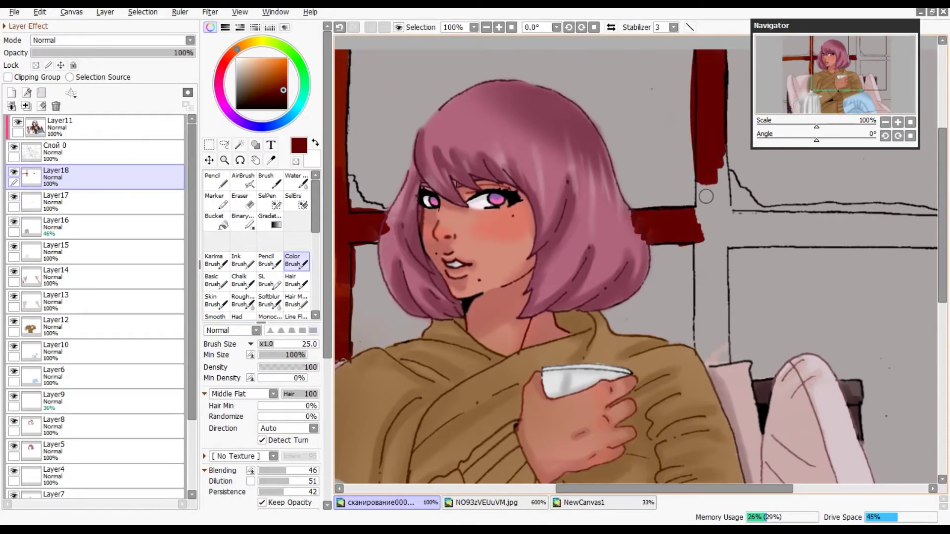
left_click_drag(703, 89, 705, 272)
left_click_drag(717, 146, 710, 327)
left_click_drag(705, 253, 708, 366)
left_click_drag(718, 278, 717, 378)
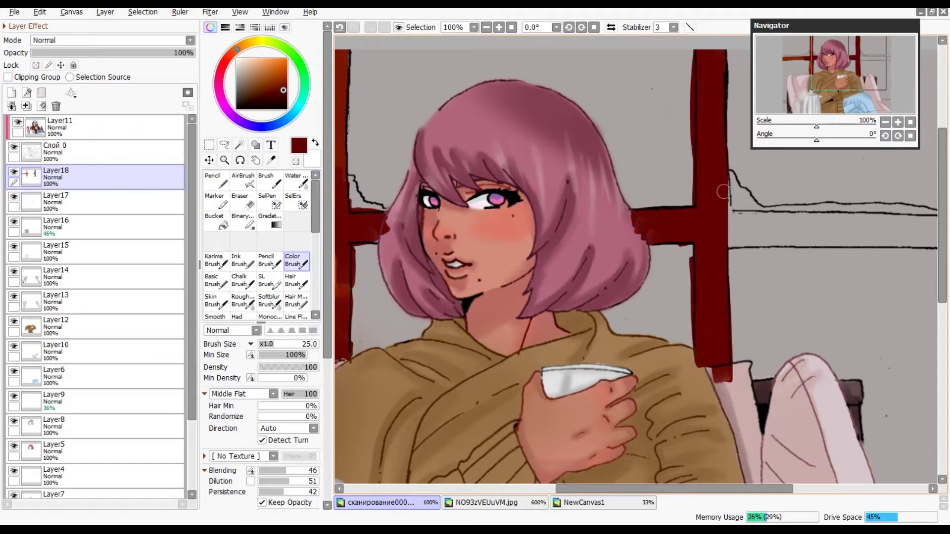
left_click_drag(732, 211, 804, 228)
Step: Brush reddish-brown along the crossbar, extending it to the right
left_click(279, 83)
left_click_drag(734, 220, 915, 237)
mouse_move(841, 238)
left_mouse_down()
mouse_move(619, 243)
mouse_move(734, 245)
left_mouse_up()
left_click_drag(599, 248, 754, 250)
Step: Paint the frame beside the knee and left of the pillow in reddish-brown and dark maroon
left_click_drag(742, 445, 693, 176)
mouse_move(623, 307)
left_mouse_down()
mouse_move(712, 302)
mouse_move(695, 346)
mouse_move(698, 385)
left_mouse_up()
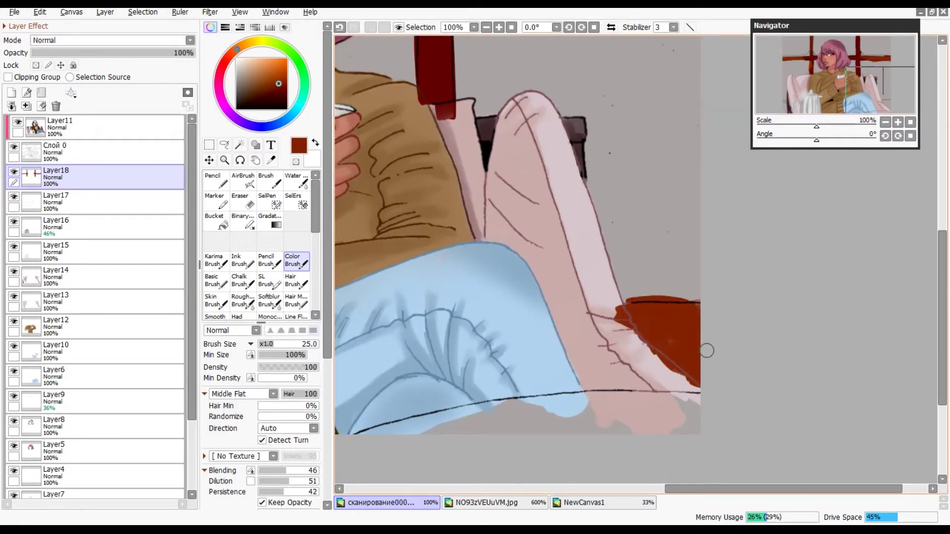
left_click(280, 90)
left_click_drag(673, 343, 698, 396)
left_click_drag(693, 247, 930, 307)
mouse_move(648, 329)
left_mouse_down()
mouse_move(643, 349)
mouse_move(663, 367)
mouse_move(661, 440)
left_mouse_up()
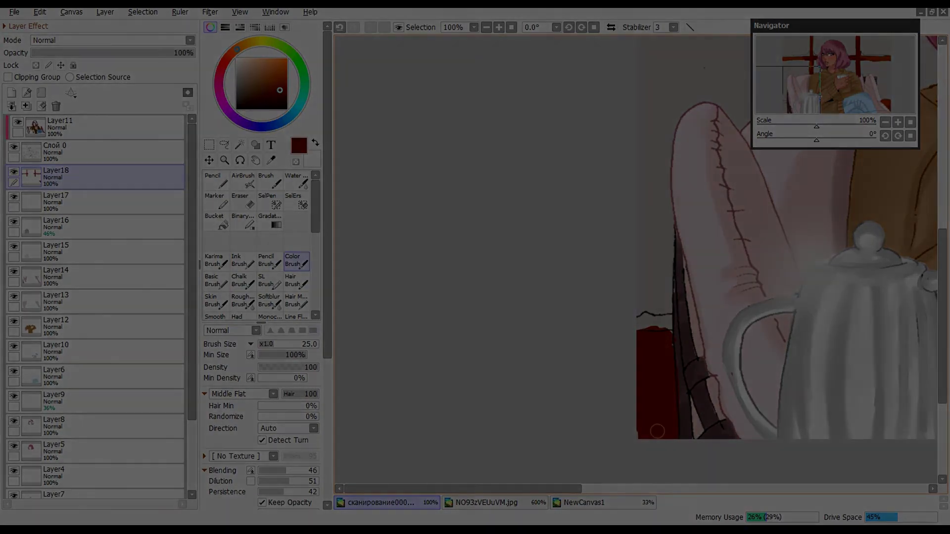